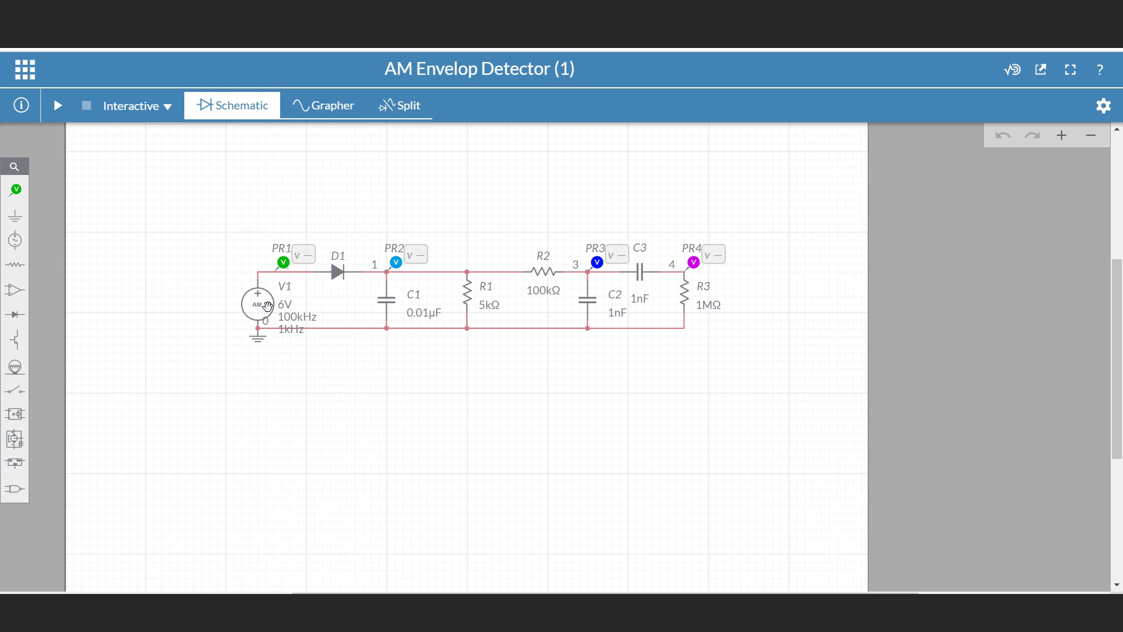
Select the AM source V1 in the finished envelope detector schematic.
{"action": "left_click", "coordinate": [267, 307]}
{"action": "left_click", "coordinate": [1102, 109]}
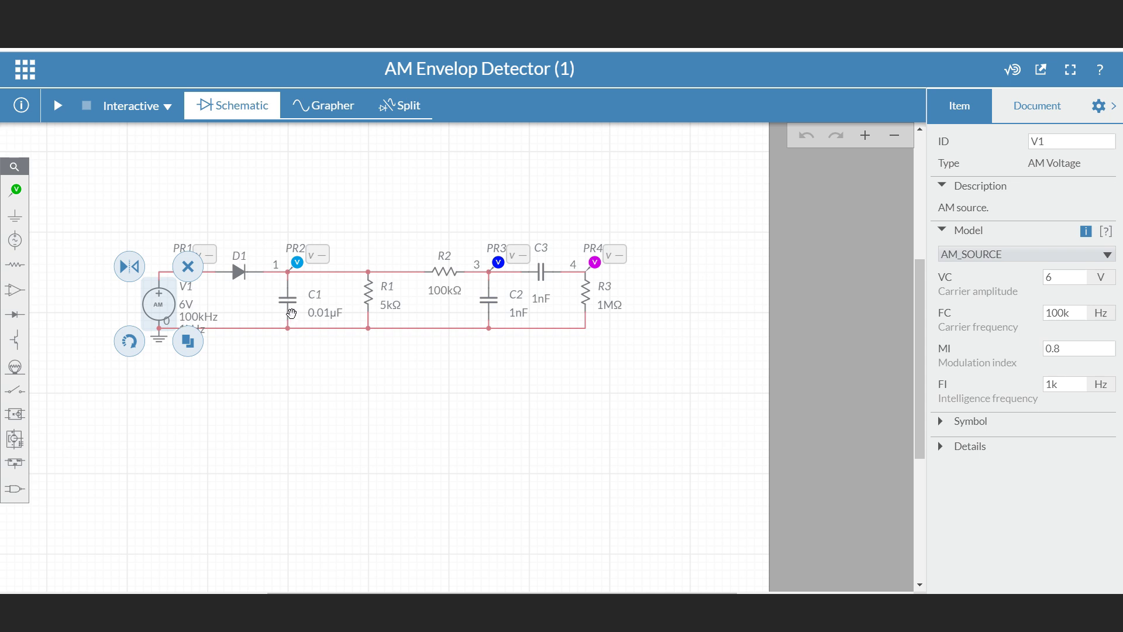
{"action": "left_click", "coordinate": [1058, 307]}
{"action": "left_click", "coordinate": [1055, 388]}
{"action": "left_click", "coordinate": [1024, 393]}
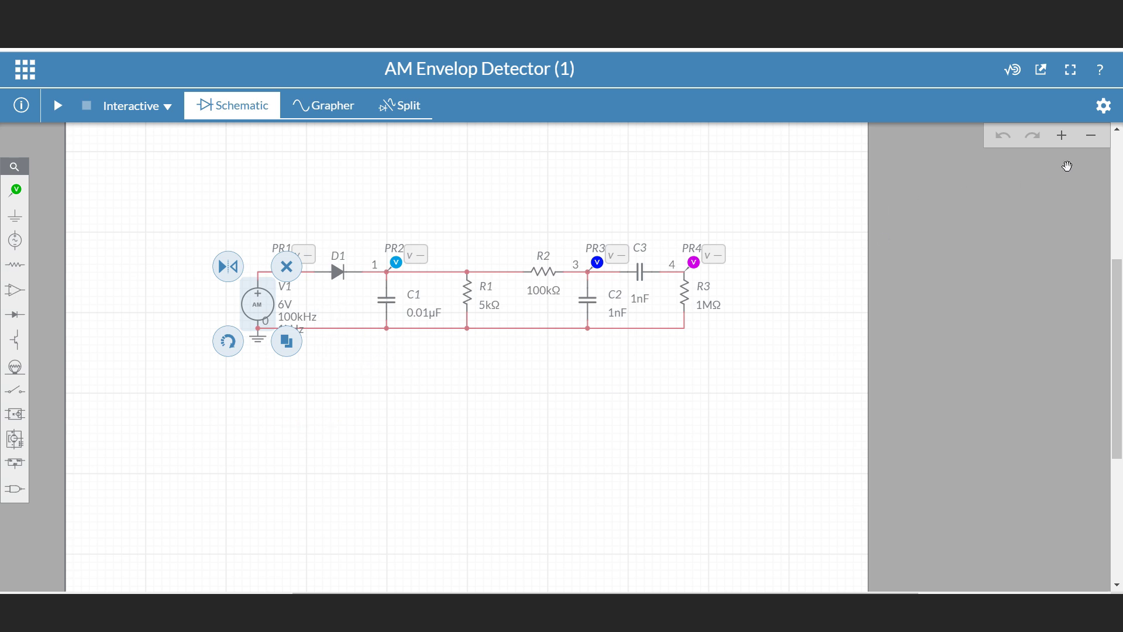
{"action": "left_click", "coordinate": [1103, 106]}
{"action": "left_click", "coordinate": [1060, 384]}
{"action": "left_click_drag", "start_coordinate": [1065, 384], "coordinate": [1046, 384]}
{"action": "left_click", "coordinate": [323, 105]}
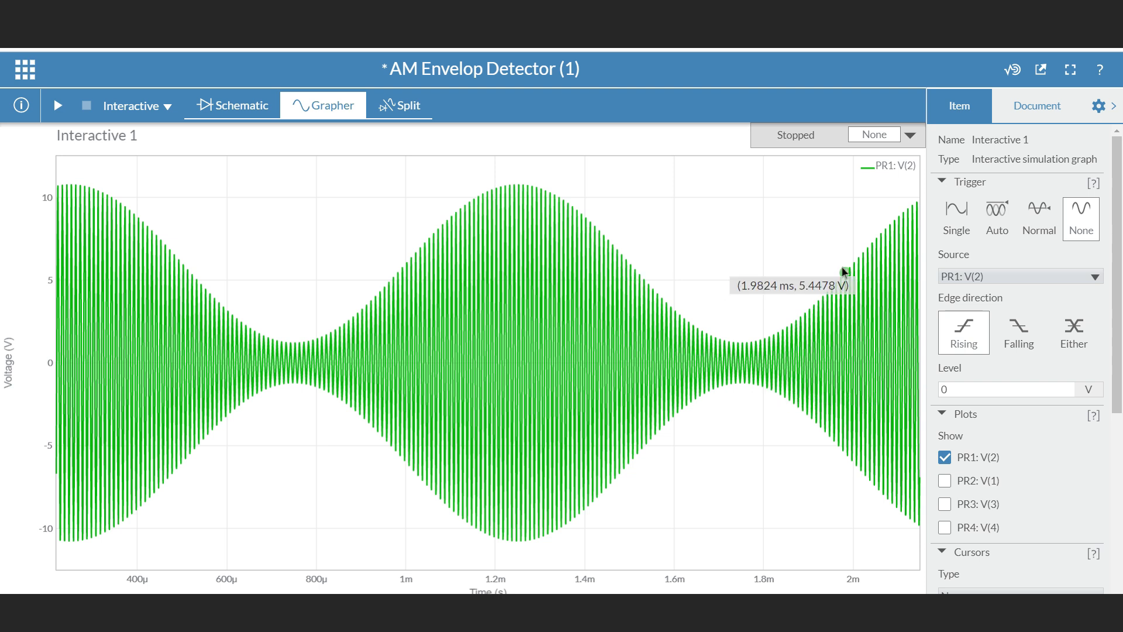
Add the PR2: V(1) waveform to the graph and zoom in on the time axis.
{"action": "left_click", "coordinate": [945, 482]}
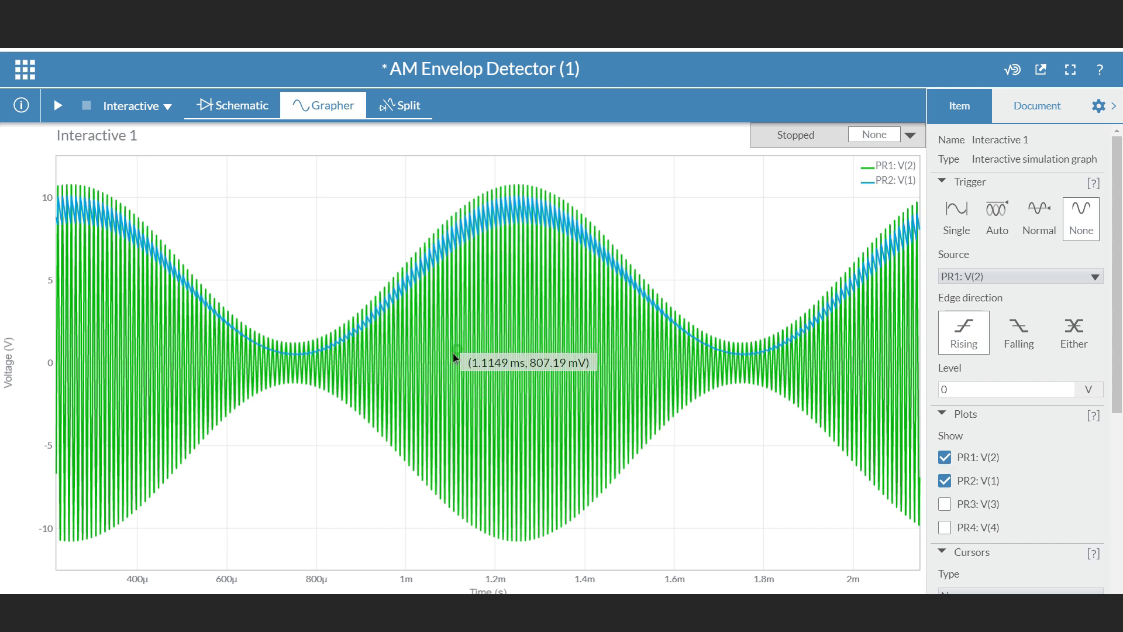
{"action": "scroll", "coordinate": [455, 358], "scroll_direction": "up", "scroll_amount": 2}
{"action": "scroll", "coordinate": [456, 358], "scroll_direction": "up", "scroll_amount": 2}
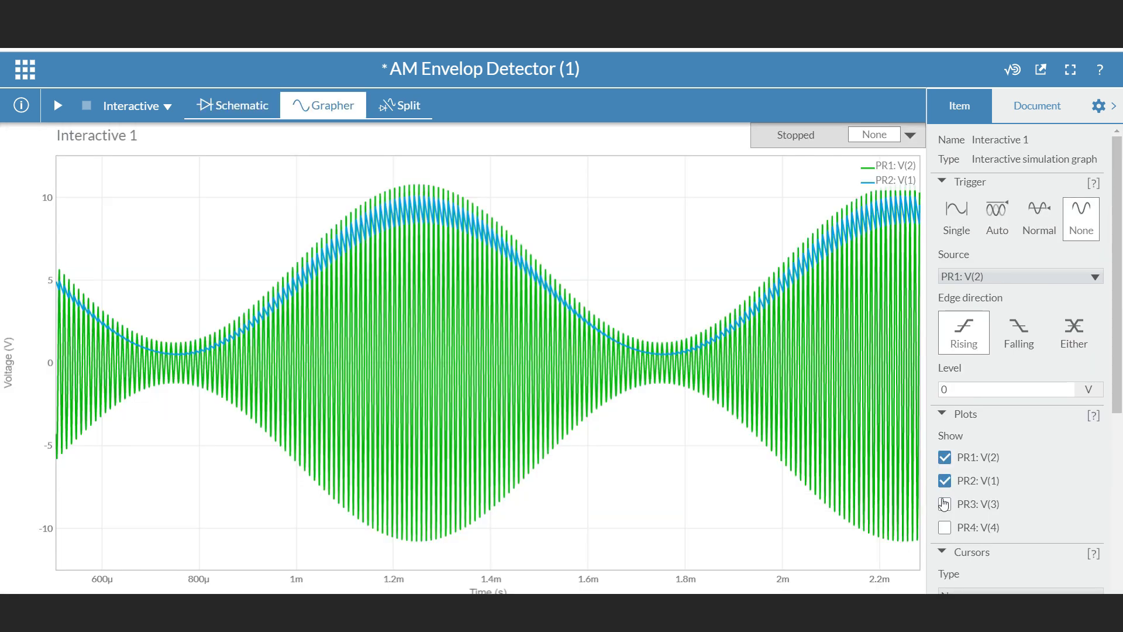
Plot PR3: V(3) with PR1 and PR2, zoom out the time axis, then return to the schematic.
{"action": "left_click", "coordinate": [944, 504]}
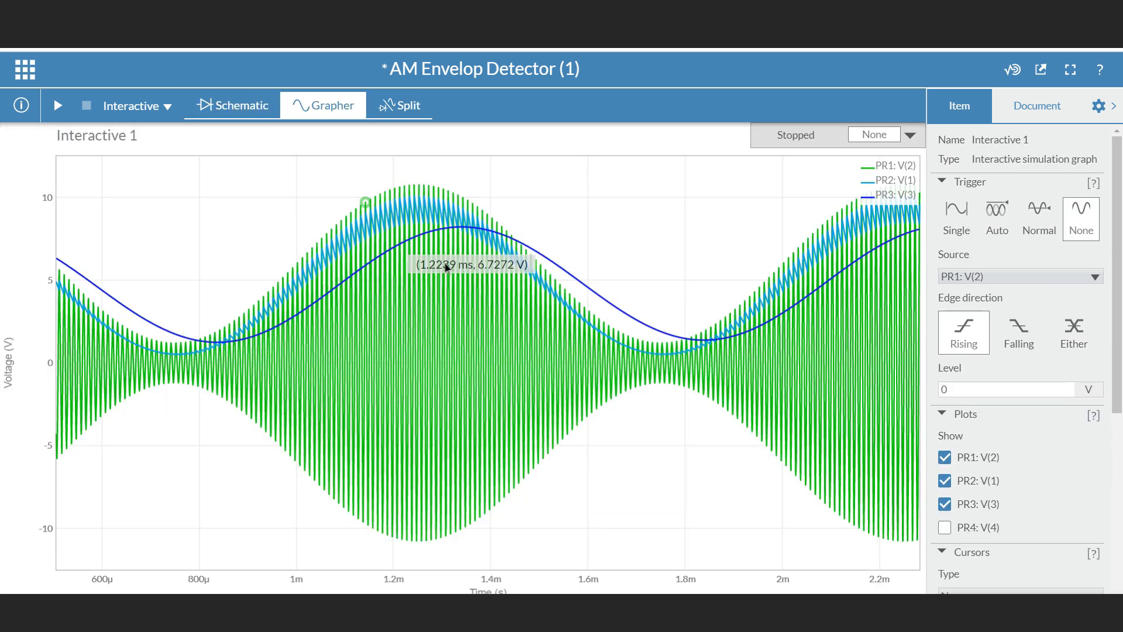
{"action": "scroll", "coordinate": [405, 417], "scroll_direction": "down", "scroll_amount": 2}
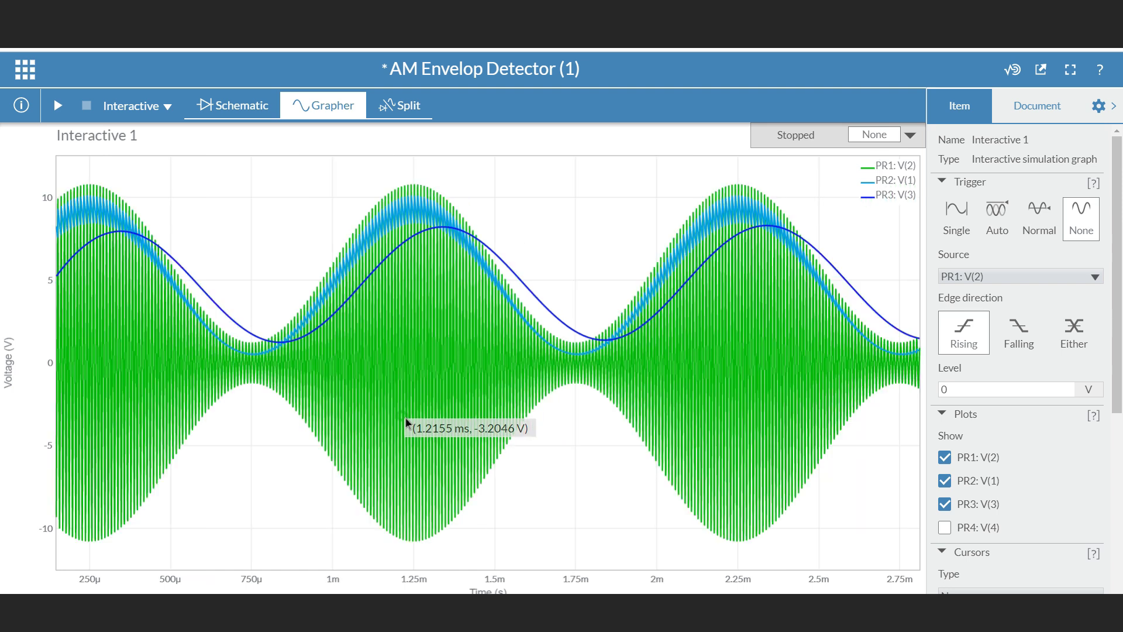
{"action": "scroll", "coordinate": [459, 381], "scroll_direction": "down", "scroll_amount": 1}
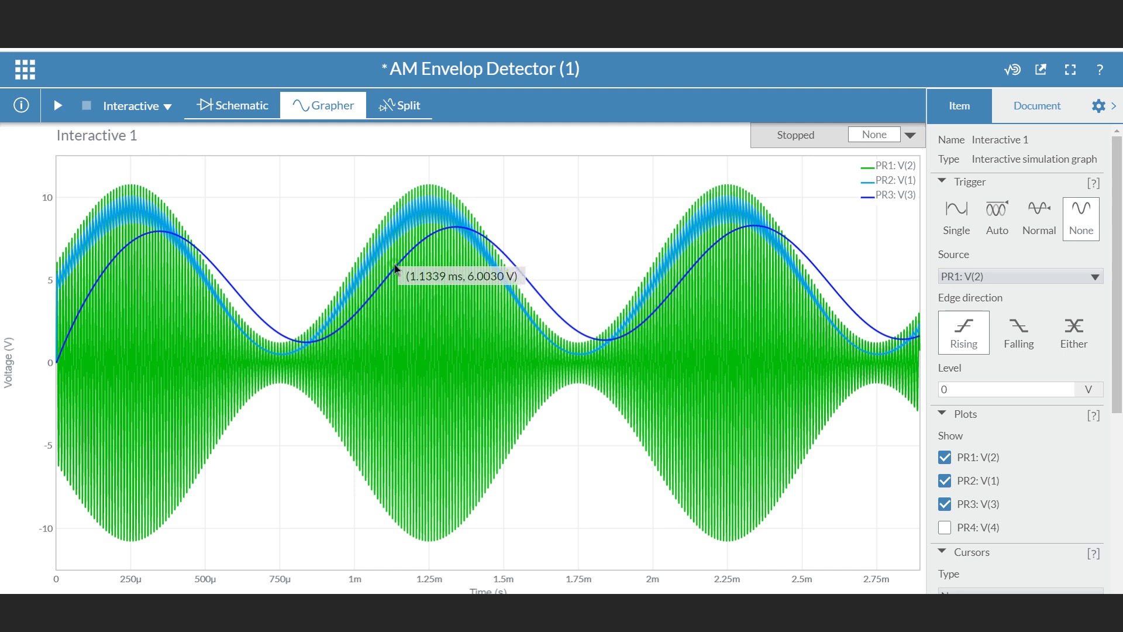
{"action": "left_click", "coordinate": [227, 109]}
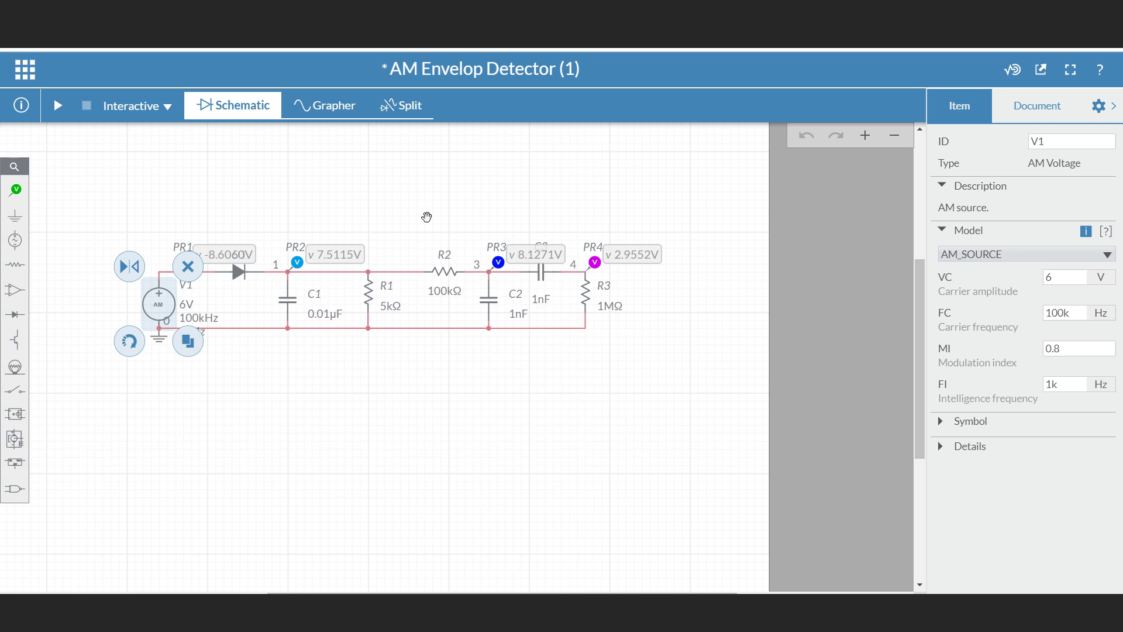
Review the PR1–PR4 traces on the graph, then deselect V1 on the schematic.
{"action": "left_click", "coordinate": [325, 106]}
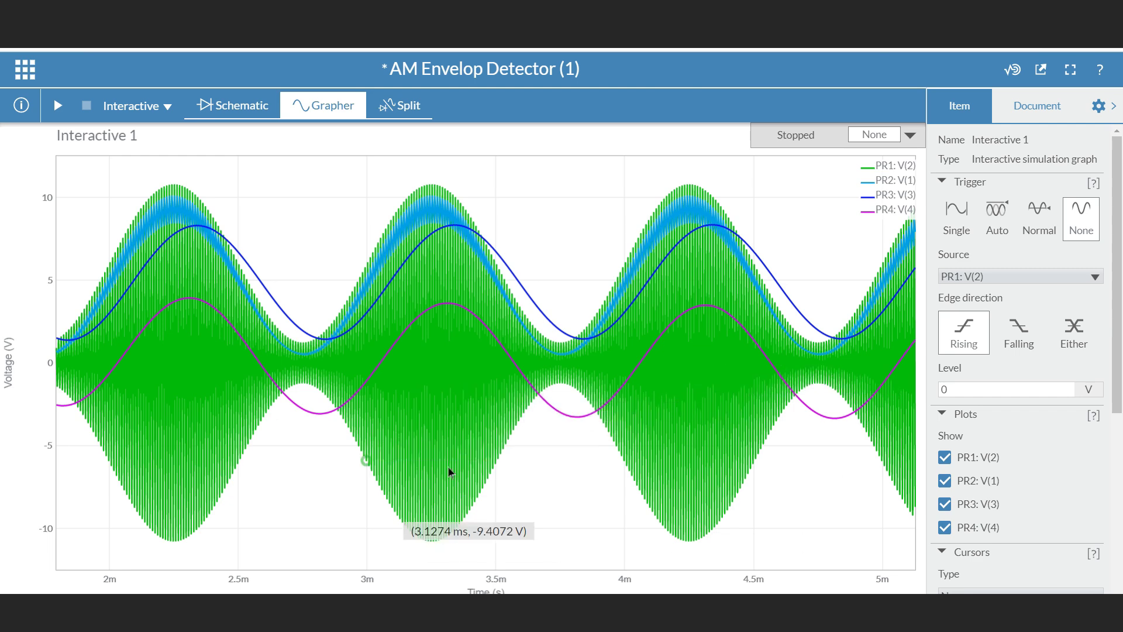
{"action": "left_click", "coordinate": [229, 109]}
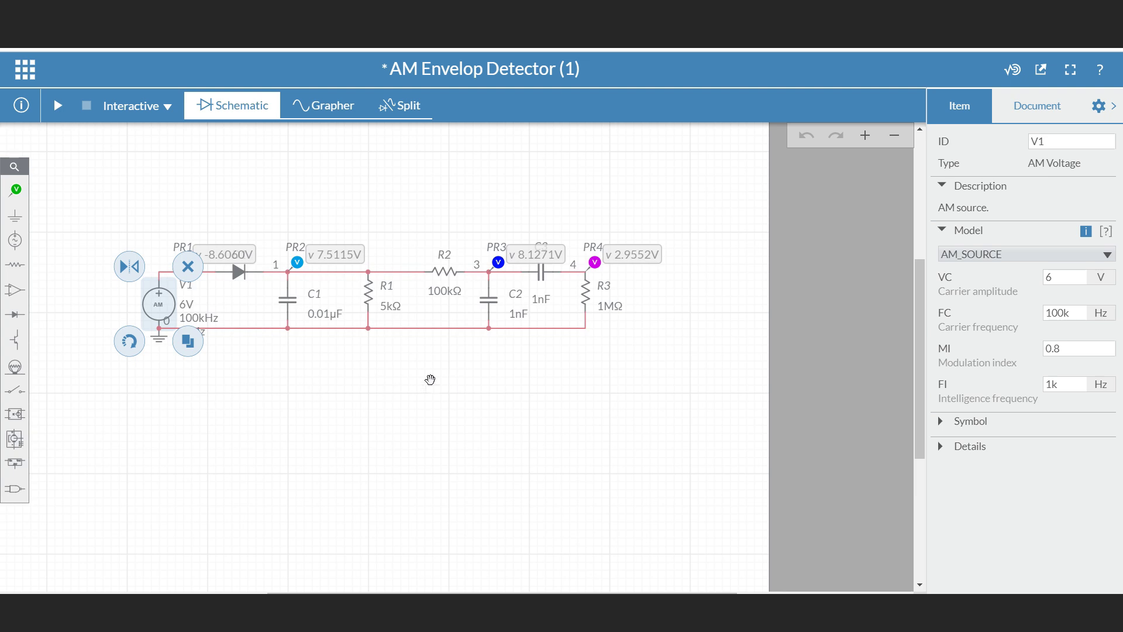
{"action": "left_click", "coordinate": [358, 314]}
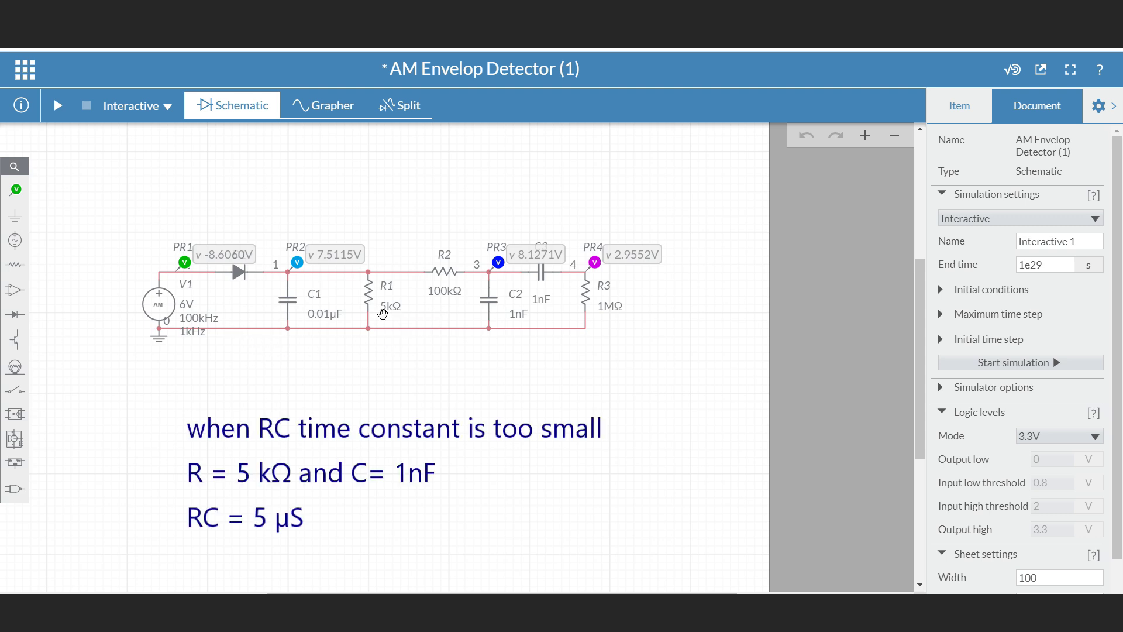
Change capacitor C1's capacitance to 0.001µF.
{"action": "left_click", "coordinate": [326, 315]}
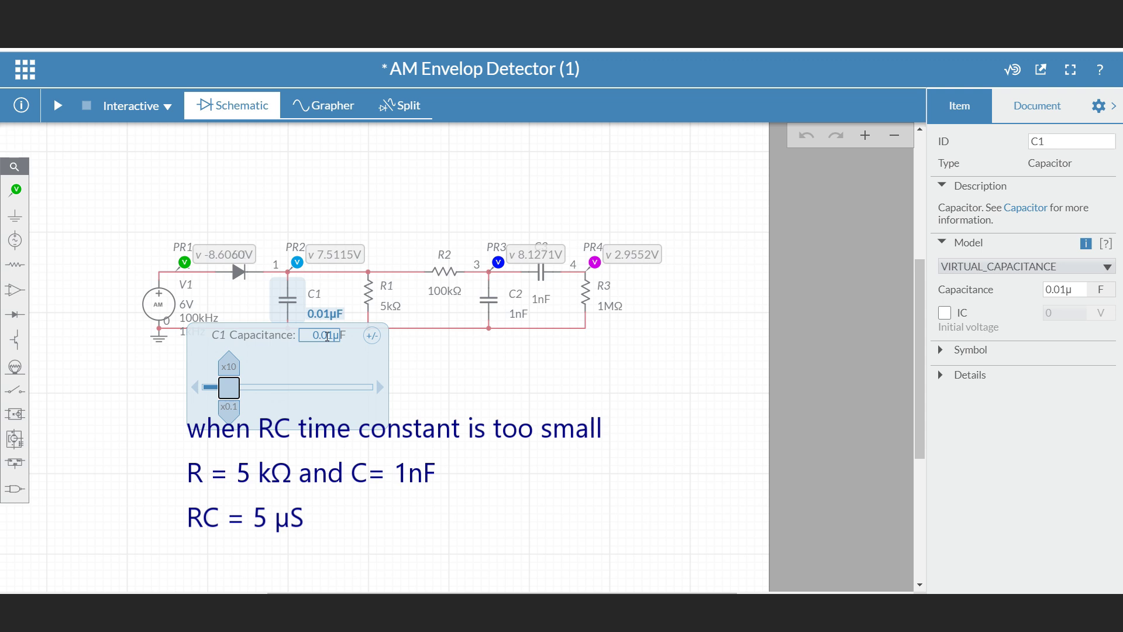
{"action": "double_click", "coordinate": [326, 335]}
{"action": "type", "text": "0.001u"}
{"action": "left_click", "coordinate": [450, 390]}
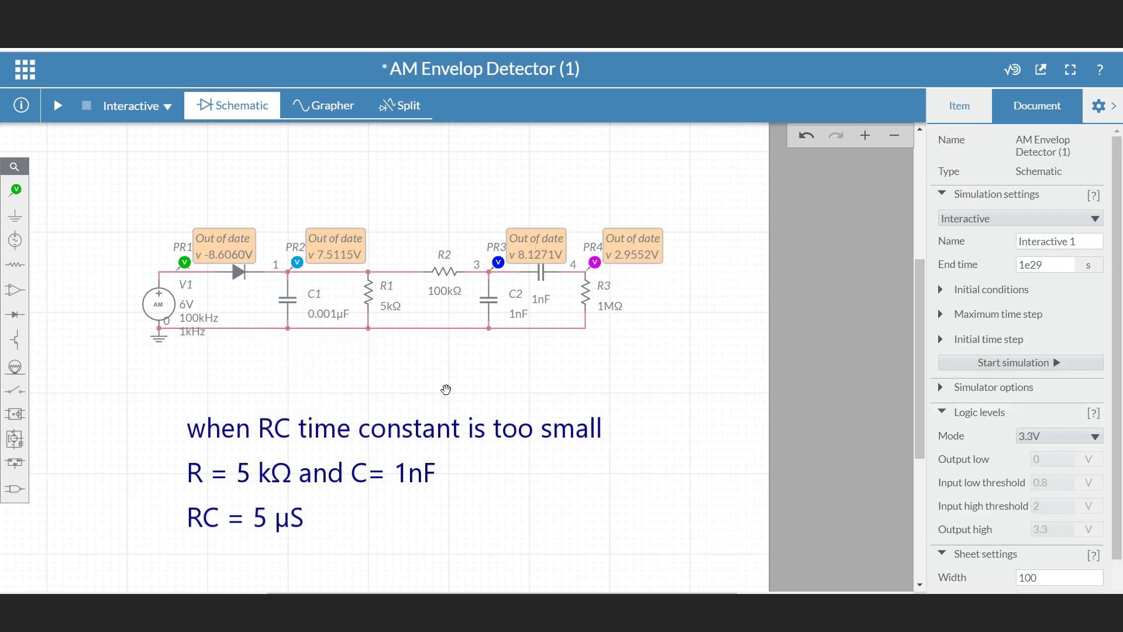
Rerun the simulation, zoom the PR1 and PR2 graph, and return to the schematic.
{"action": "left_click", "coordinate": [60, 106]}
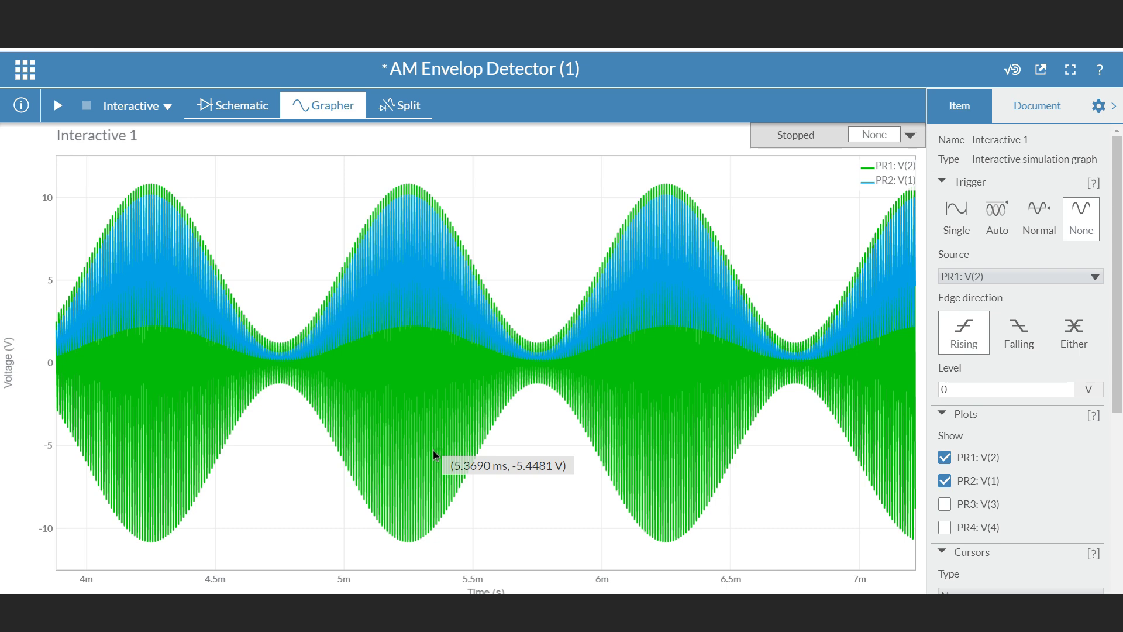
{"action": "scroll", "coordinate": [433, 449], "scroll_direction": "up", "scroll_amount": 4}
{"action": "scroll", "coordinate": [433, 449], "scroll_direction": "up", "scroll_amount": 1}
{"action": "scroll", "coordinate": [419, 451], "scroll_direction": "up", "scroll_amount": 2}
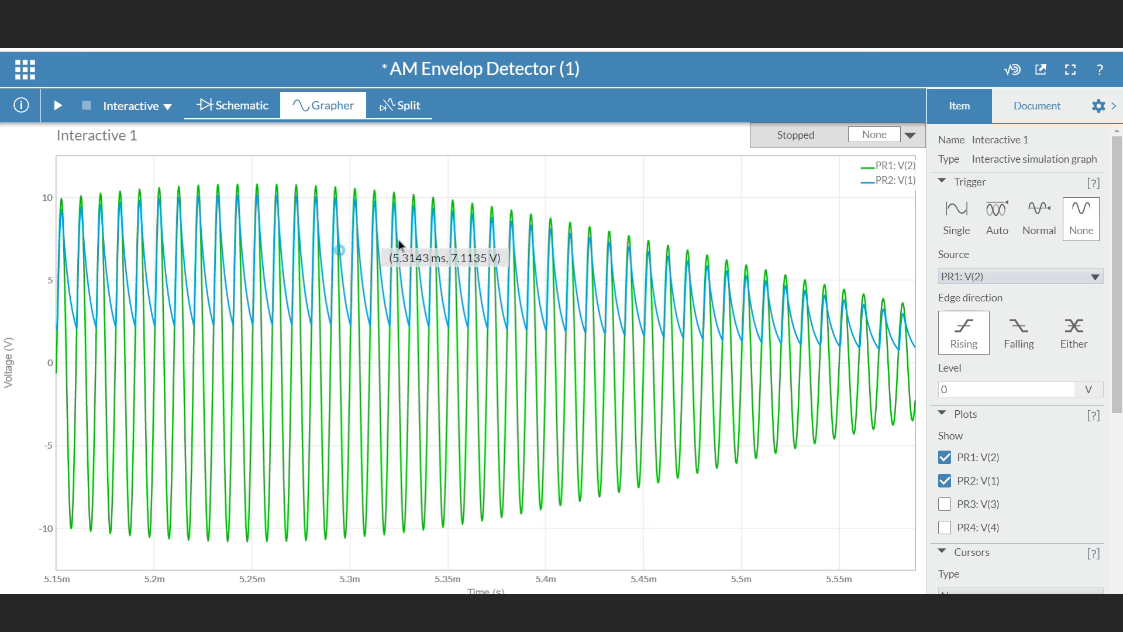
{"action": "left_click", "coordinate": [226, 105]}
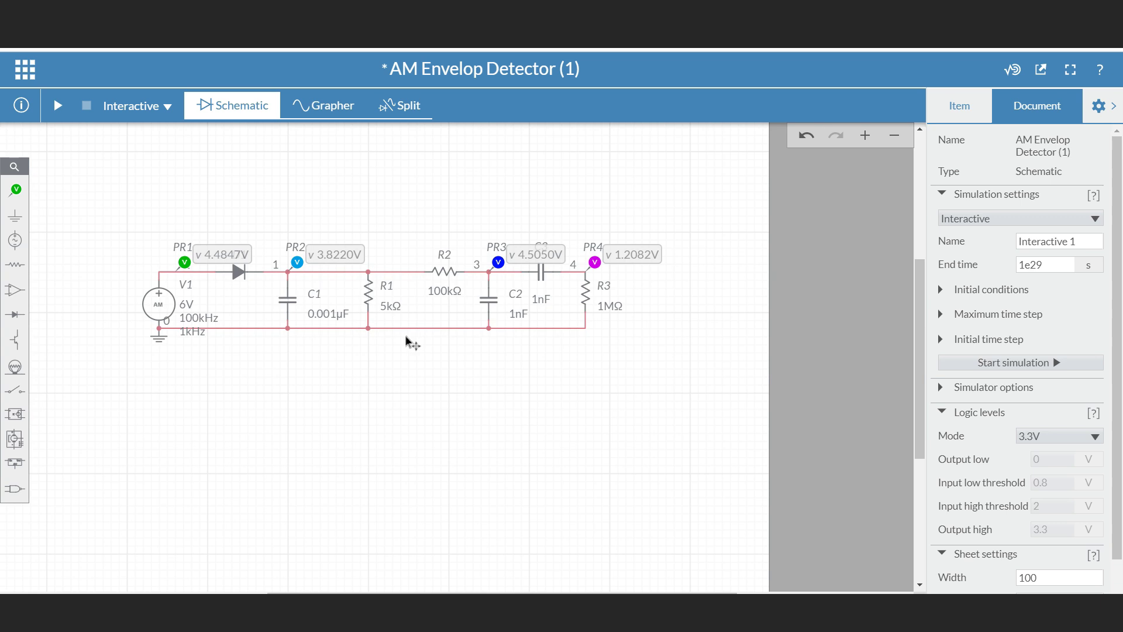
Edit C1's capacitance from 0.001µF to 0.1µF.
{"action": "left_click", "coordinate": [326, 316]}
{"action": "left_click", "coordinate": [329, 335]}
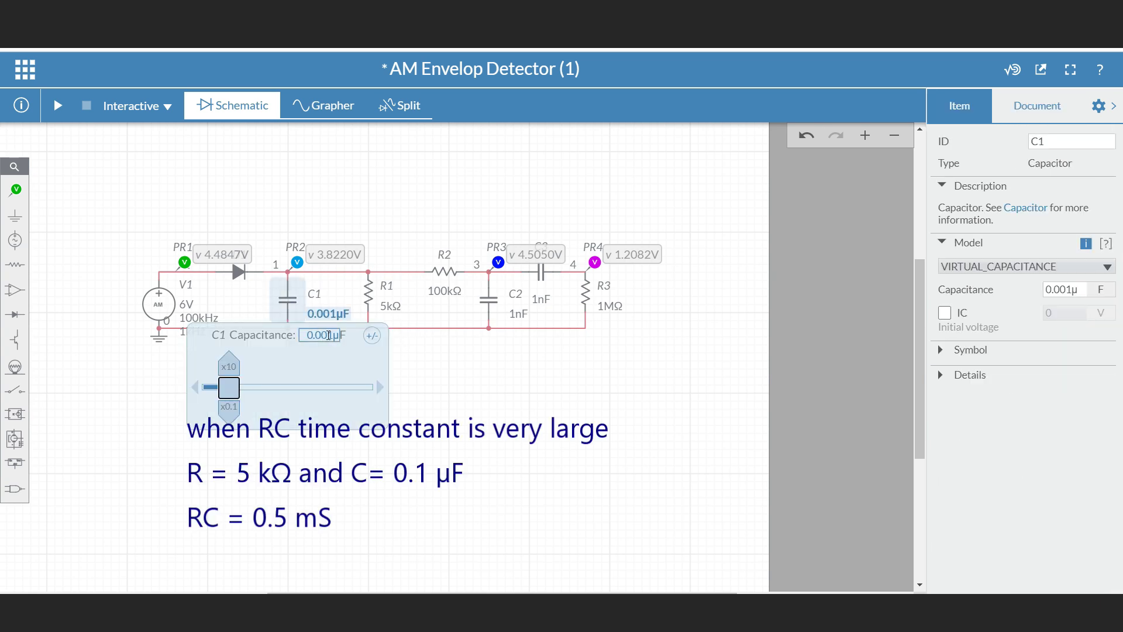
{"action": "double_click", "coordinate": [328, 334]}
{"action": "left_click", "coordinate": [328, 335]}
{"action": "key", "text": "BackSpace"}
{"action": "key", "text": "BackSpace"}
{"action": "left_click", "coordinate": [162, 170]}
Rerun the simulation with the 0.1µF capacitor, zoom the graph, and return to the schematic.
{"action": "left_click", "coordinate": [58, 106]}
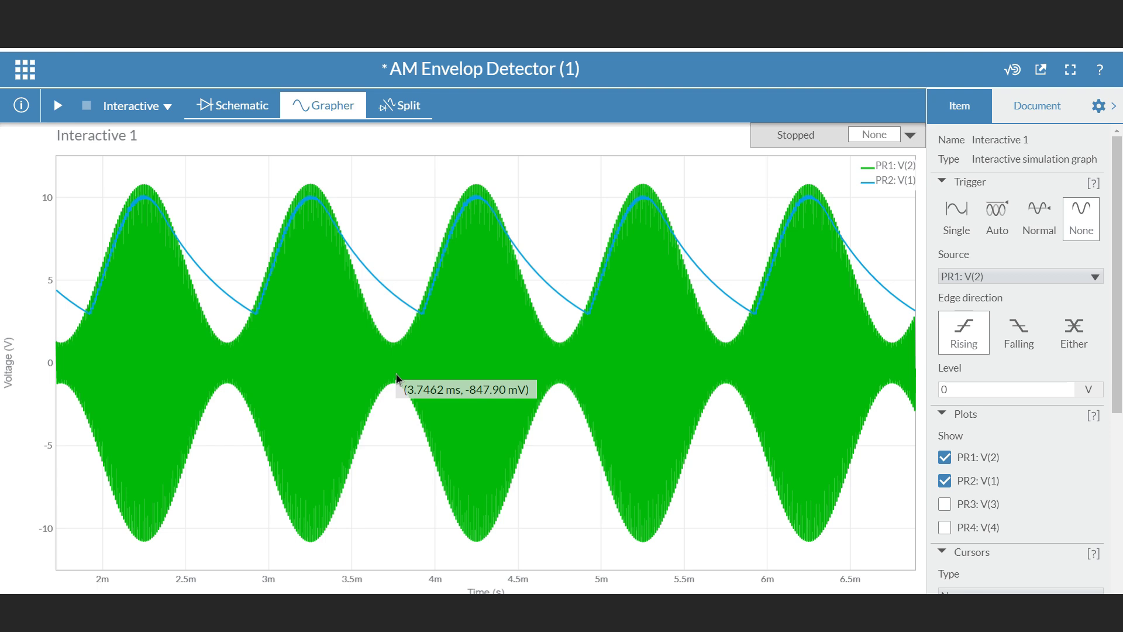
{"action": "scroll", "coordinate": [396, 375], "scroll_direction": "up", "scroll_amount": 5}
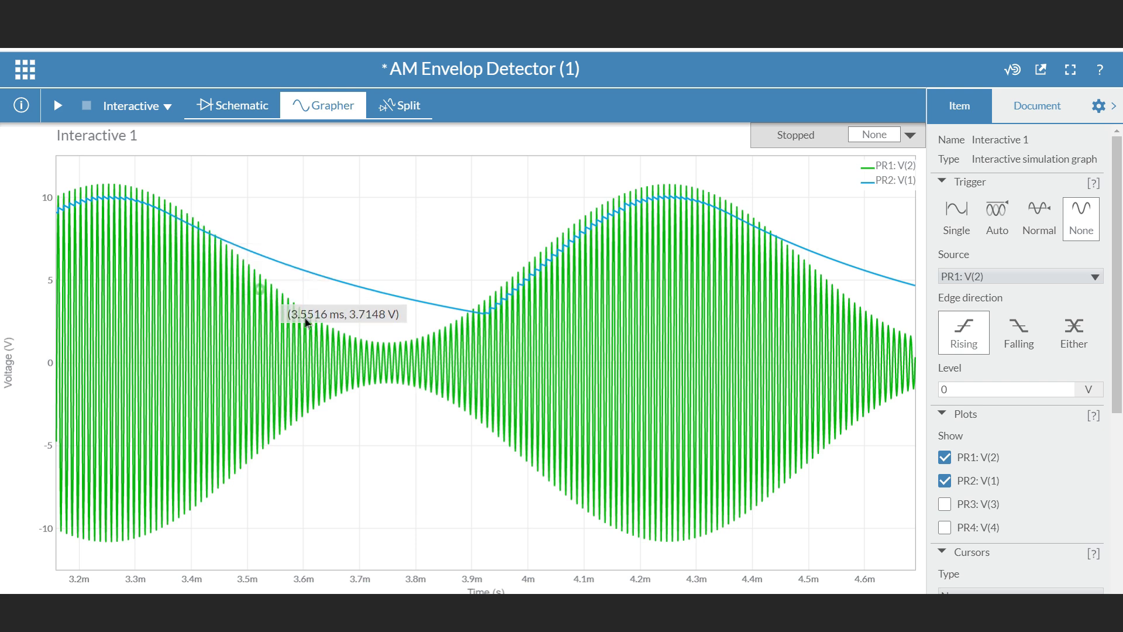
{"action": "left_click", "coordinate": [237, 113]}
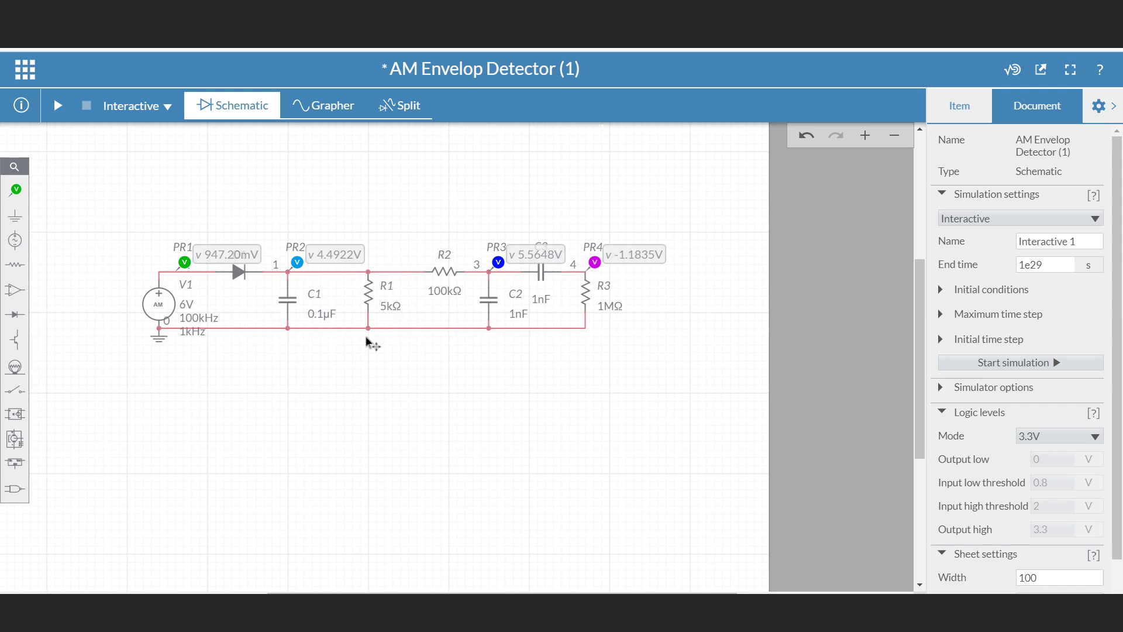
Raise V1's modulation index from 0.8 to 1 and add PR3: V(3) to the graph.
{"action": "left_click", "coordinate": [163, 304]}
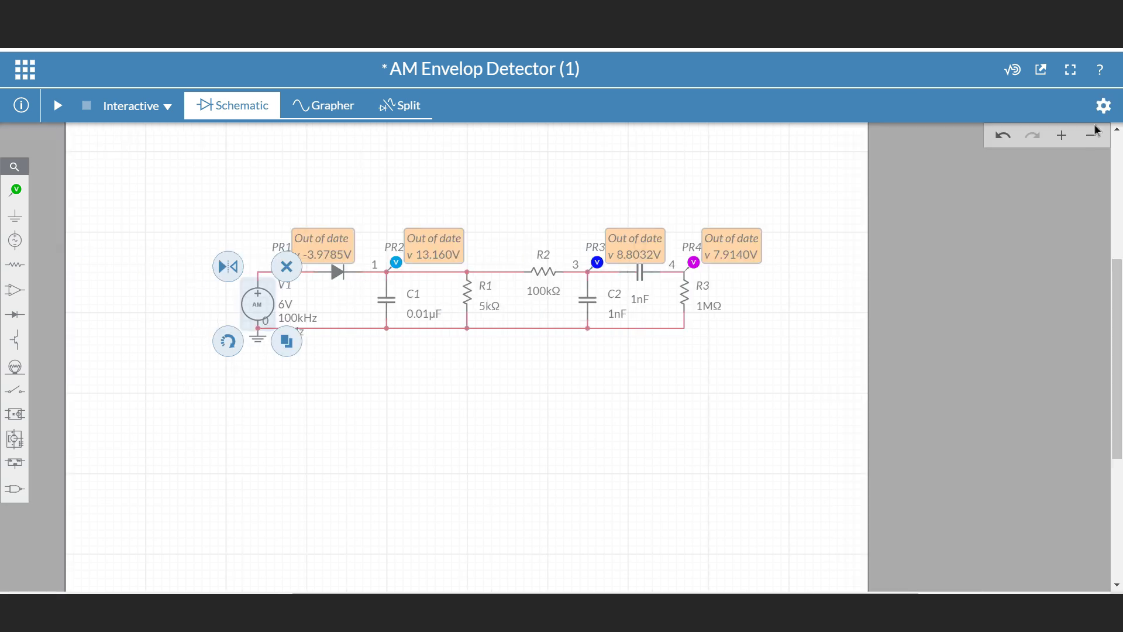
{"action": "left_click", "coordinate": [1118, 109]}
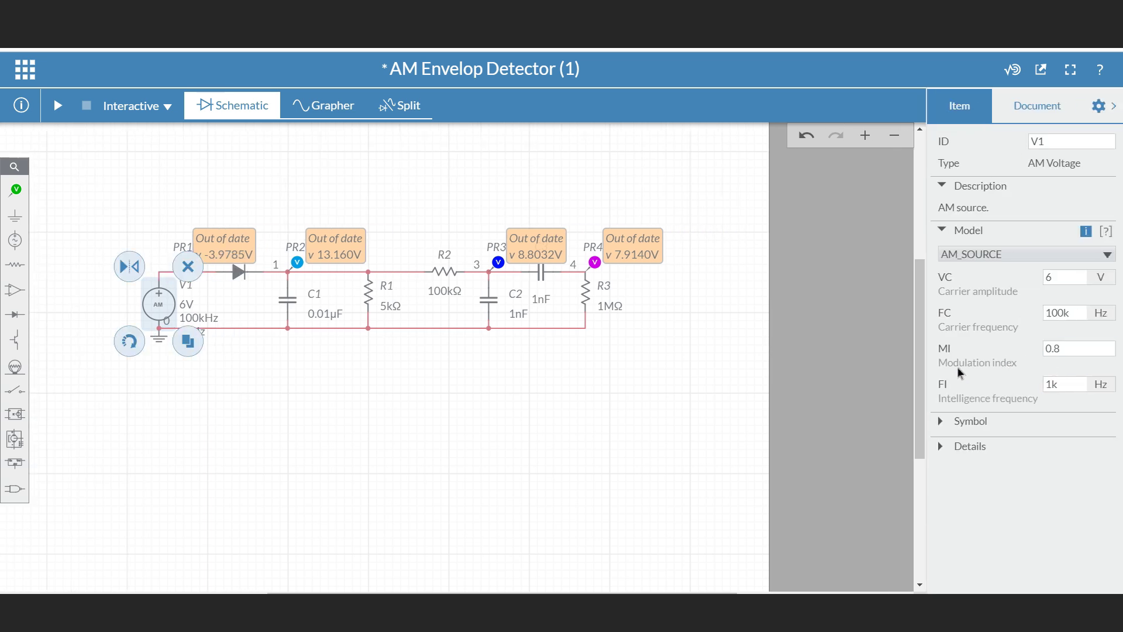
{"action": "left_click_drag", "start_coordinate": [1061, 349], "coordinate": [1046, 348]}
{"action": "type", "text": "1.5"}
{"action": "left_click", "coordinate": [226, 115]}
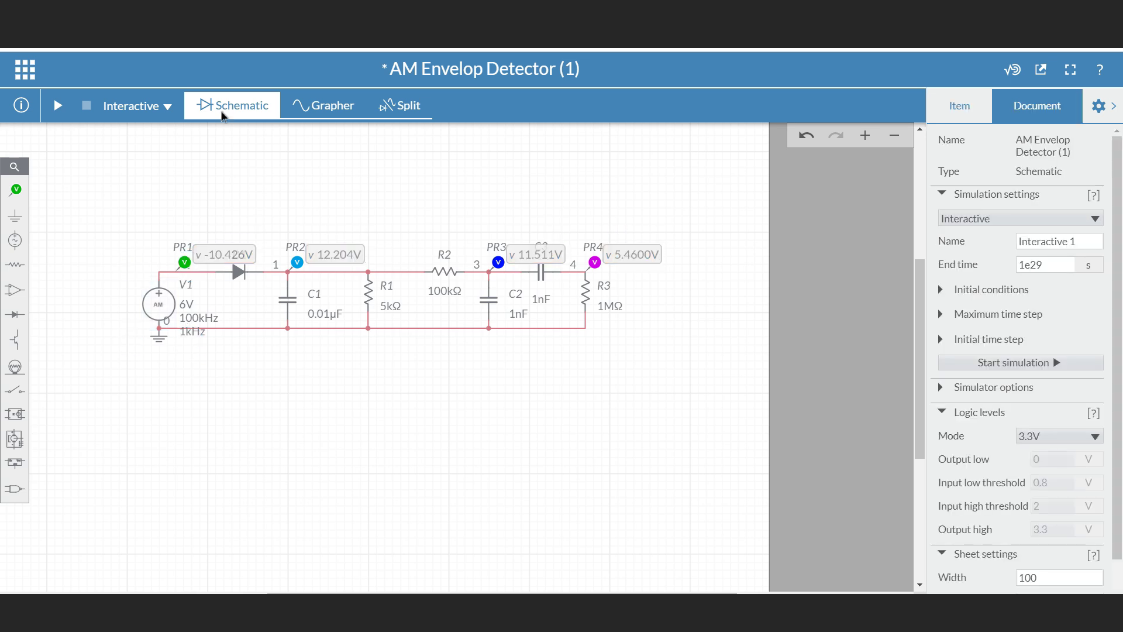
{"action": "left_click", "coordinate": [295, 108]}
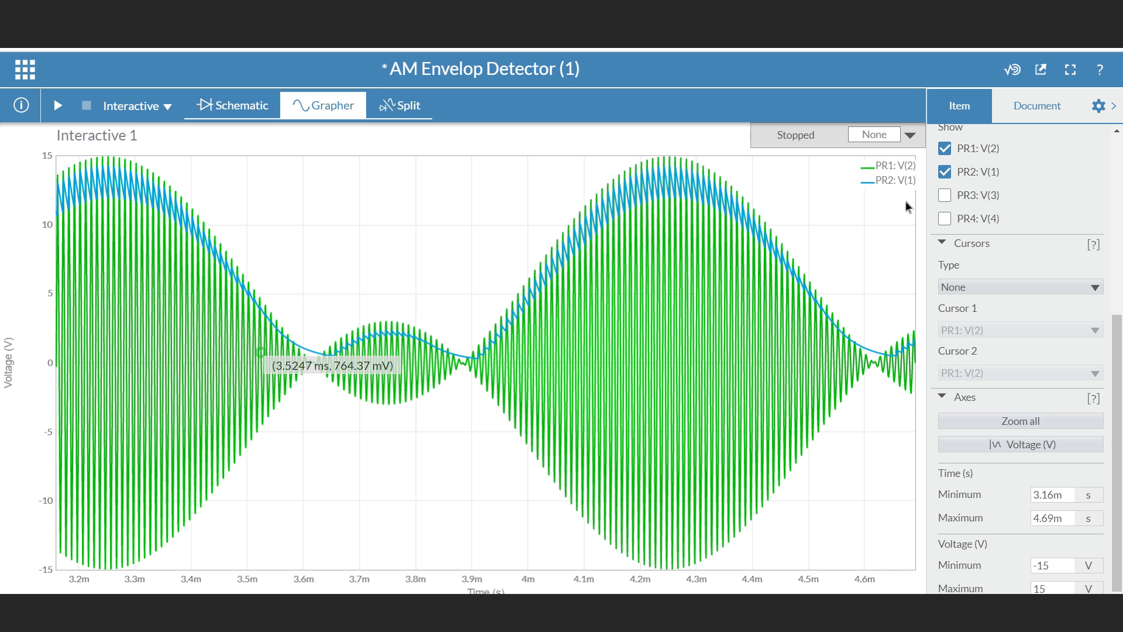
{"action": "left_click", "coordinate": [945, 196]}
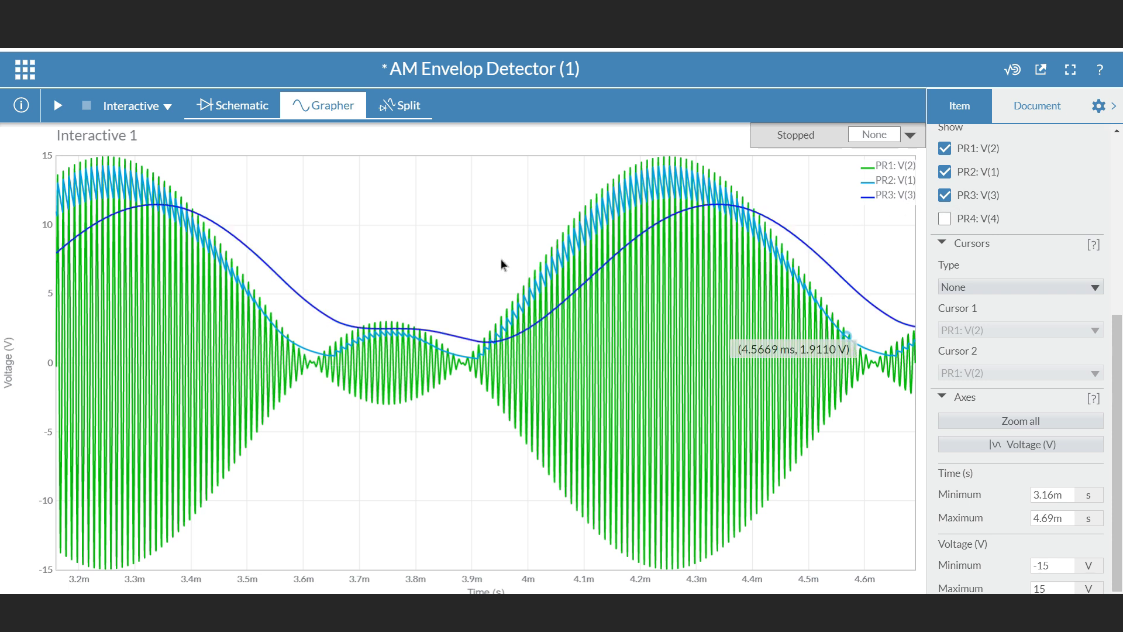